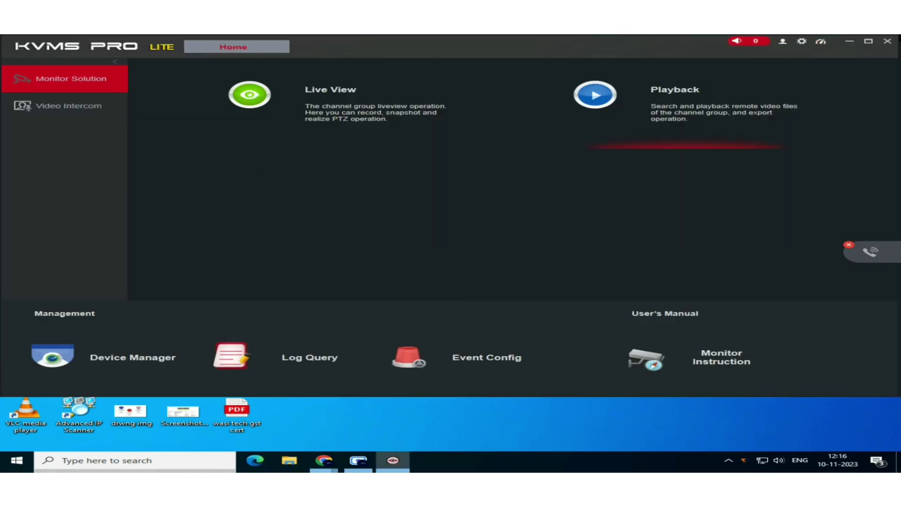
Maximize KVMS Pro Lite and add a device in Device Manager using InstaOn (Device Serial Number).
left_click(871, 42)
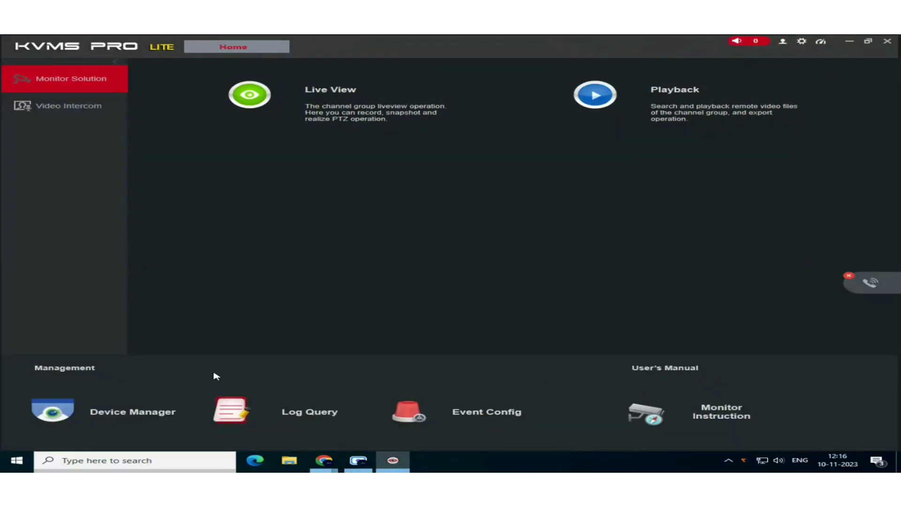
left_click(113, 424)
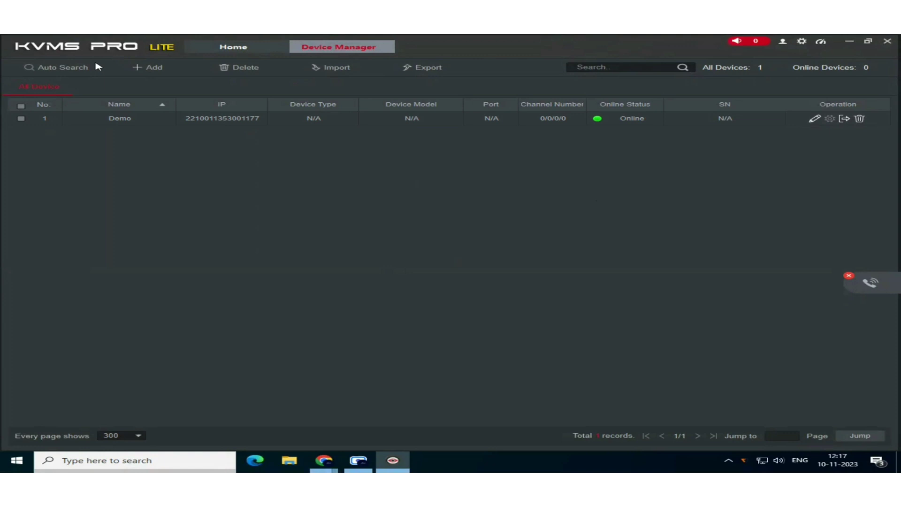
left_click(147, 68)
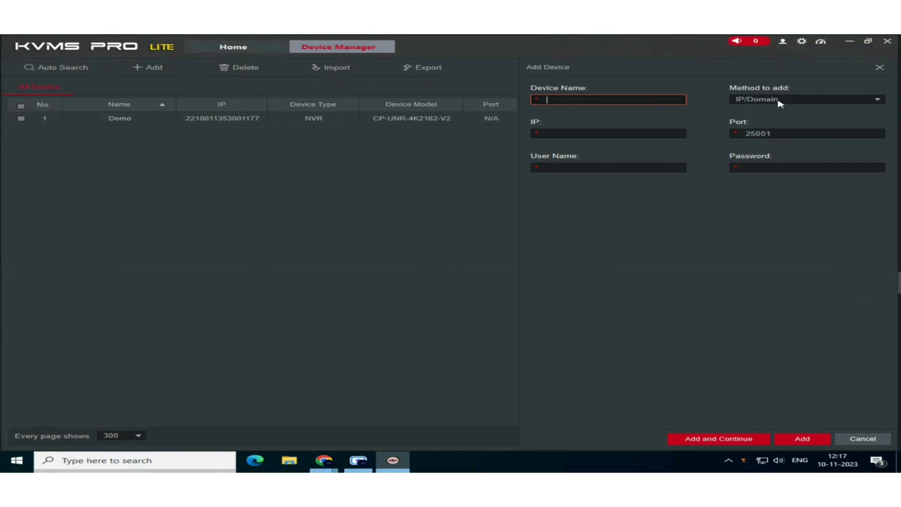
left_click(780, 100)
left_click(777, 121)
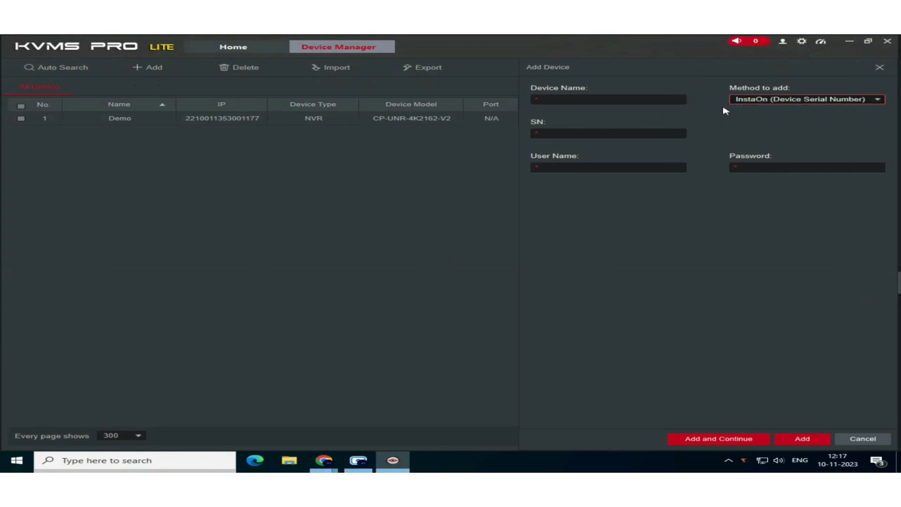
Enter device name demo, the DVR's serial number, user name admin and the login password.
left_click(639, 100)
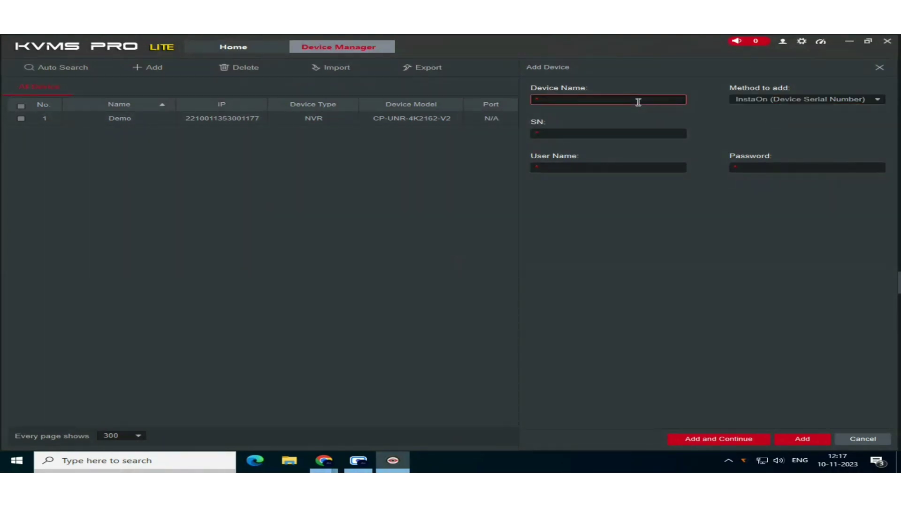
type("demo")
left_click(595, 132)
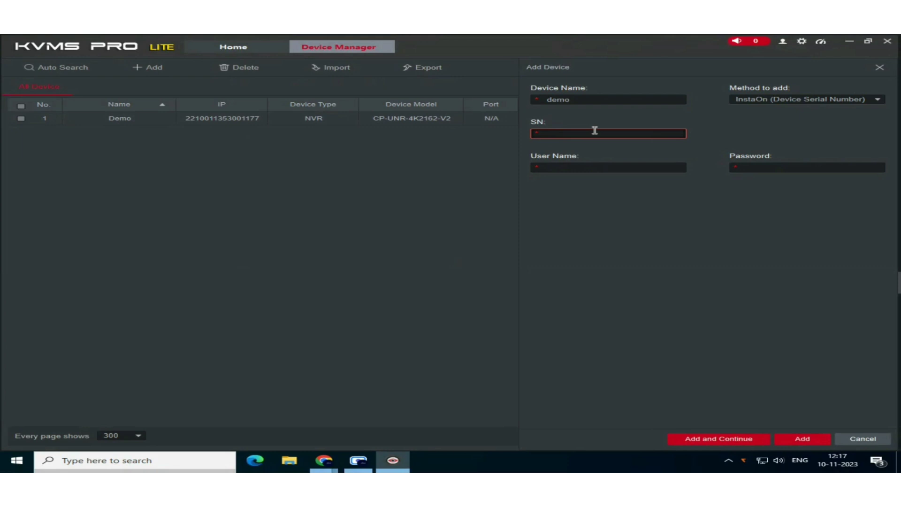
type("2208012660005322")
left_click(626, 171)
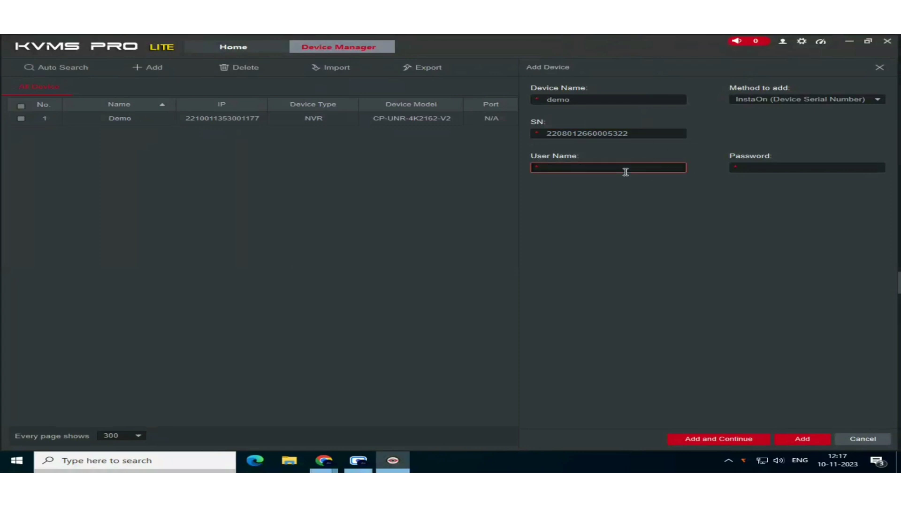
type("admin")
key("Tab")
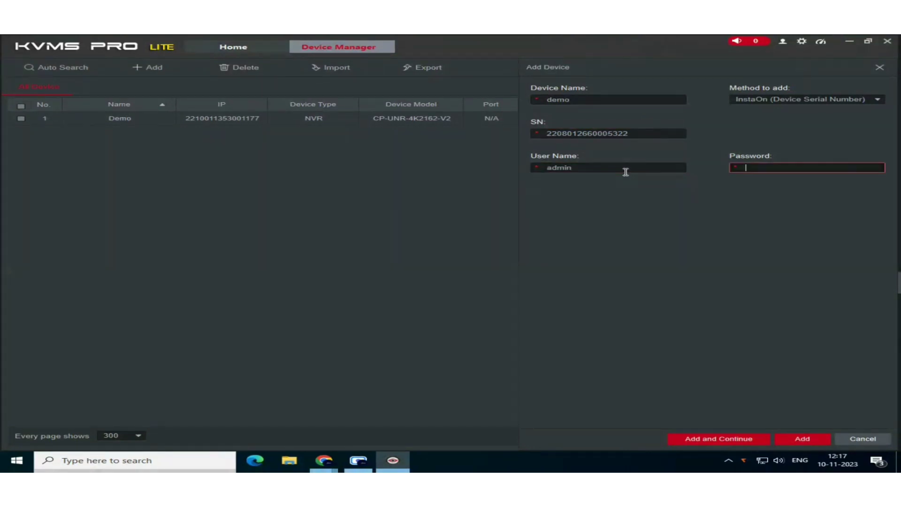
type("admin12345")
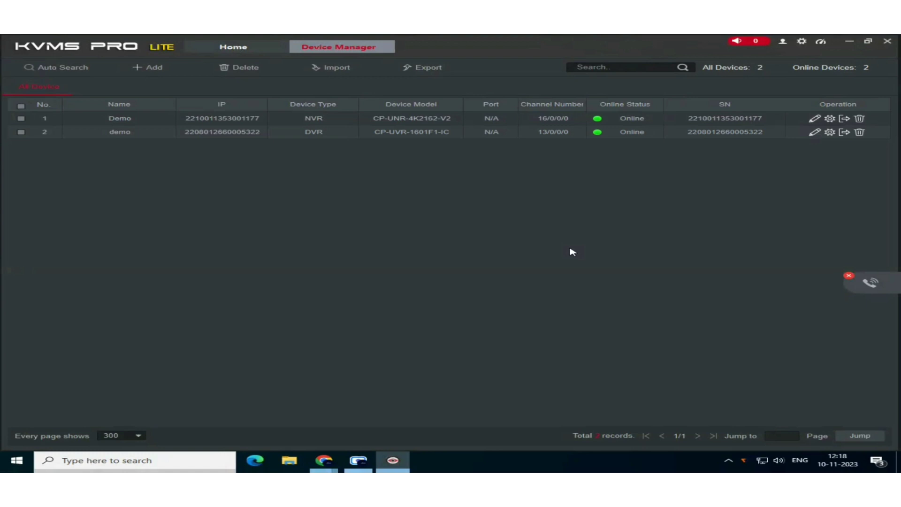
From Home, open Live View and play the demo DVR's CAM2 in the first pane.
left_click(211, 48)
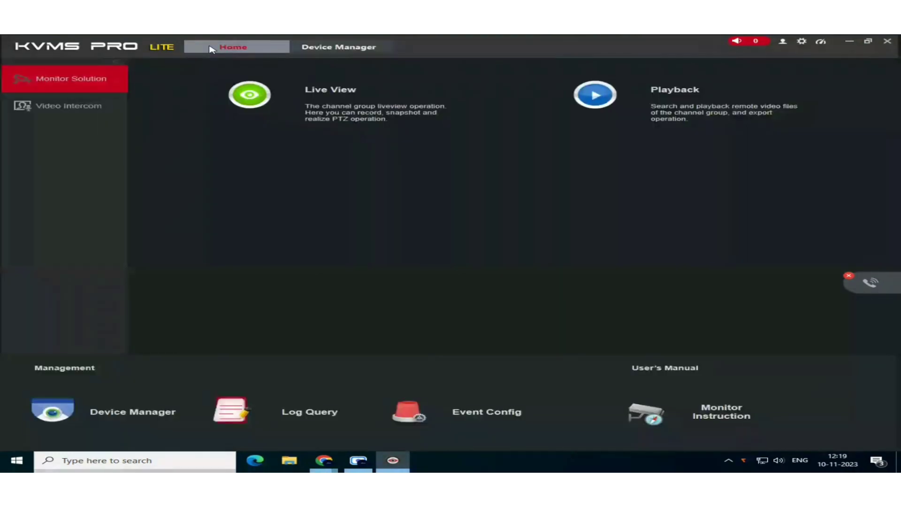
left_click(287, 105)
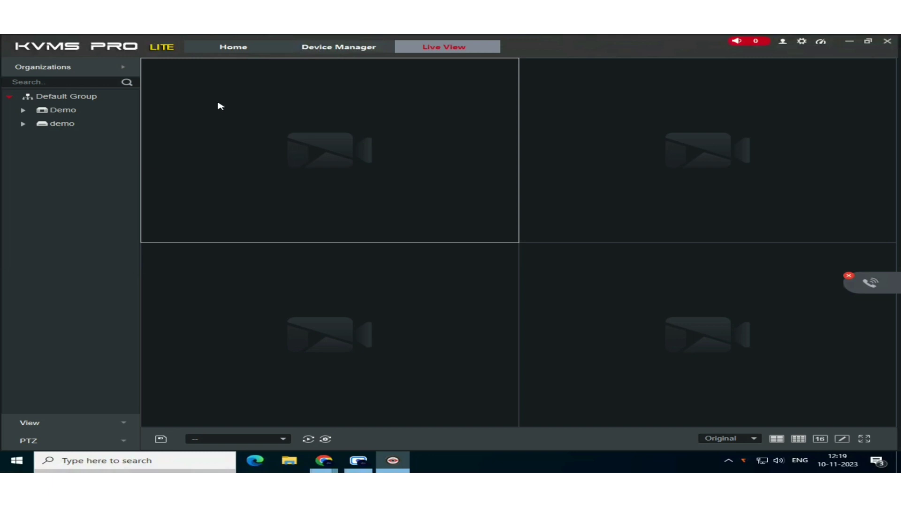
left_click(78, 123)
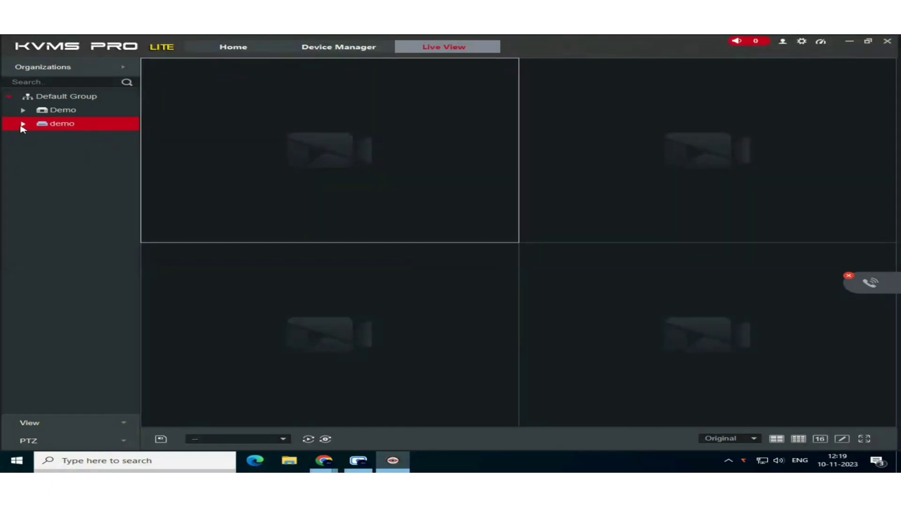
left_click(23, 123)
left_click(72, 149)
double_click(86, 153)
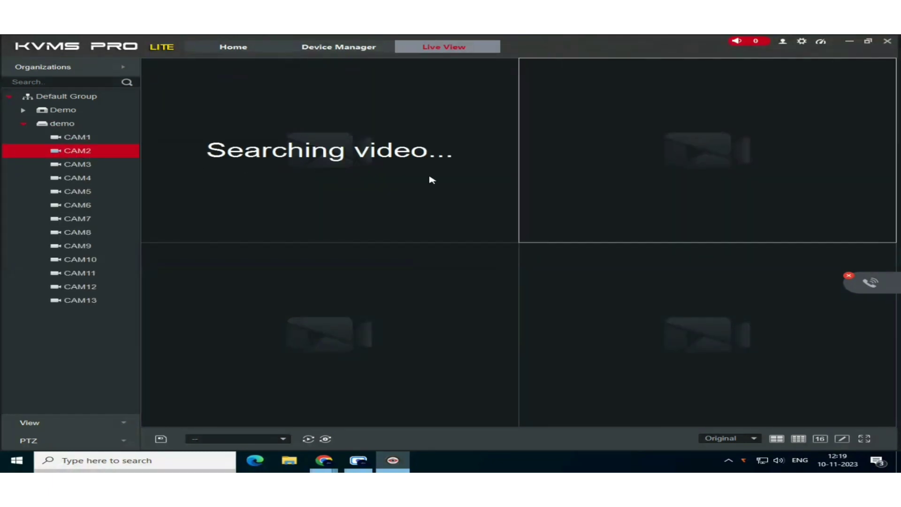
left_click(397, 198)
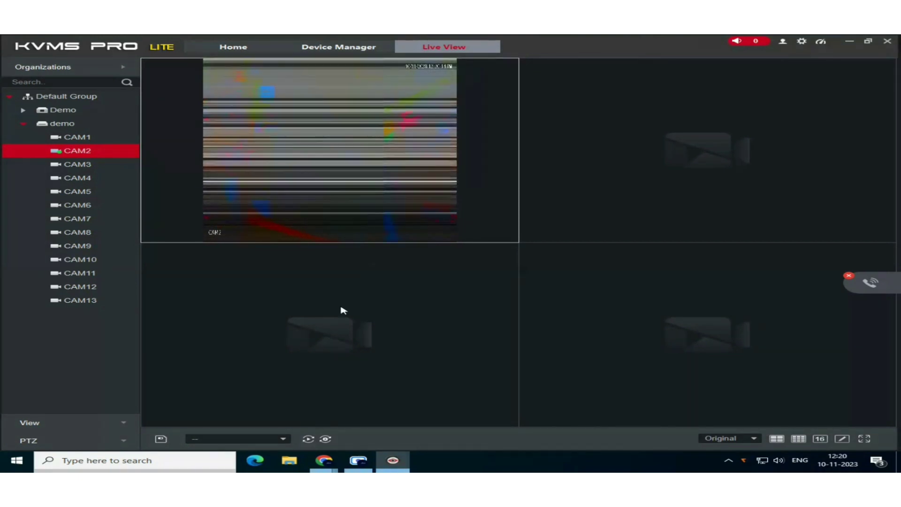
Return to Device Manager and launch the demo DVR's remote web configuration.
left_click(319, 51)
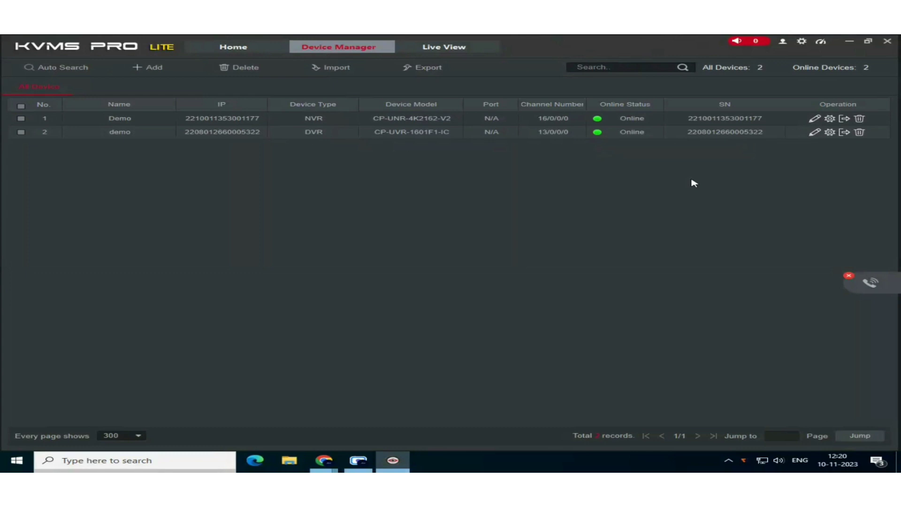
left_click(830, 134)
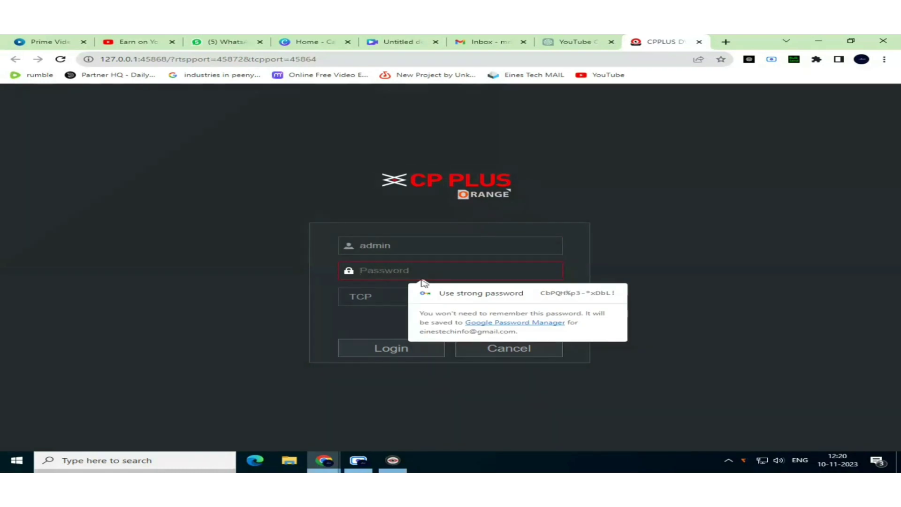
Log in to the DVR web interface with its password and decline Chrome's offer to save it.
type("admin")
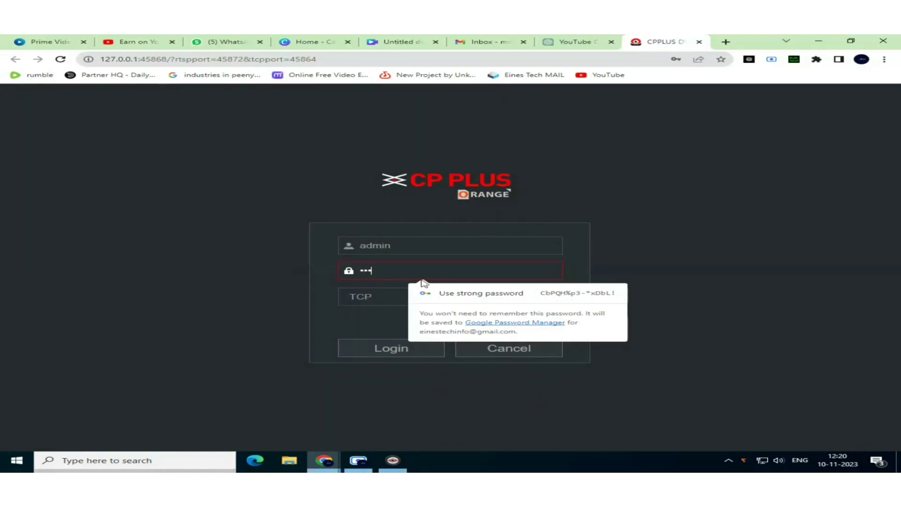
type("@123")
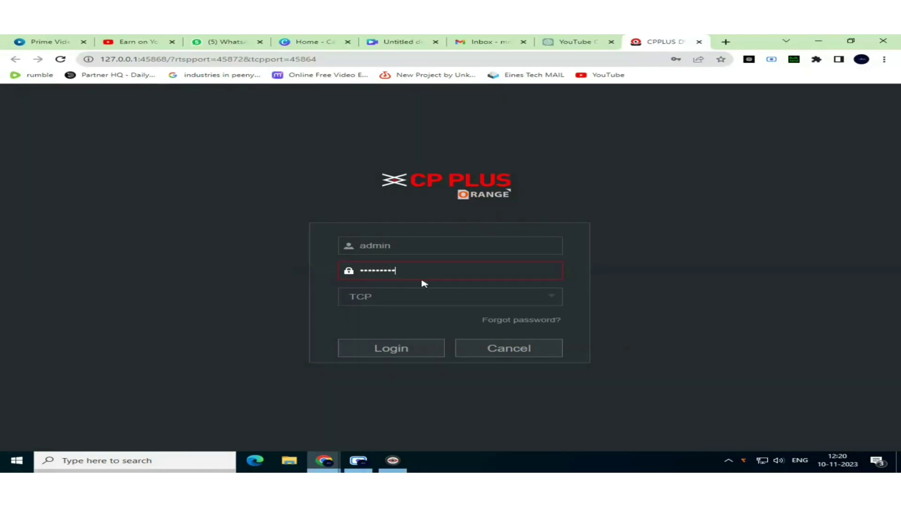
left_click(403, 348)
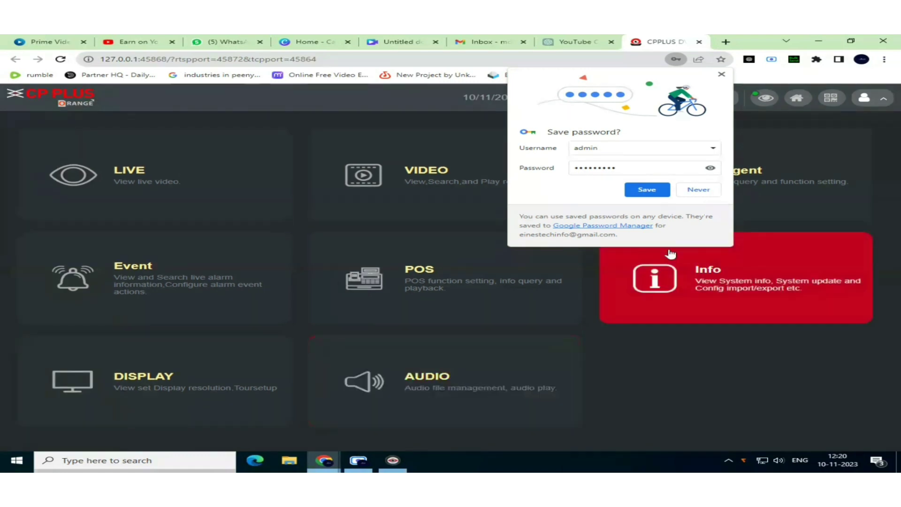
left_click(696, 190)
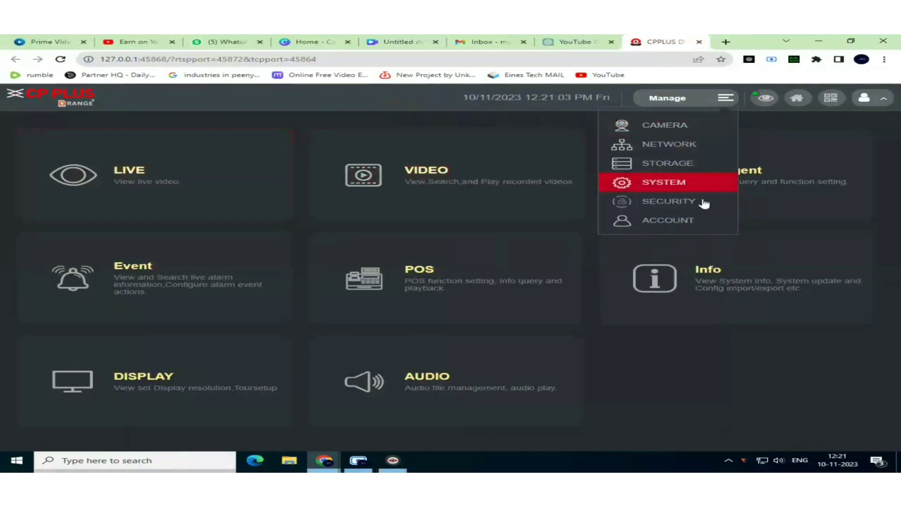
Open the DVR's camera settings and go to the Channel Type page.
left_click(677, 133)
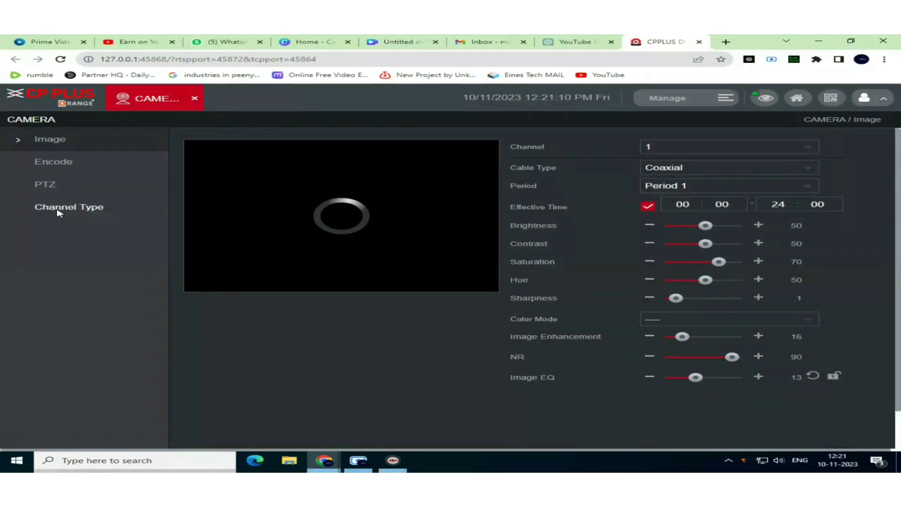
left_click(706, 147)
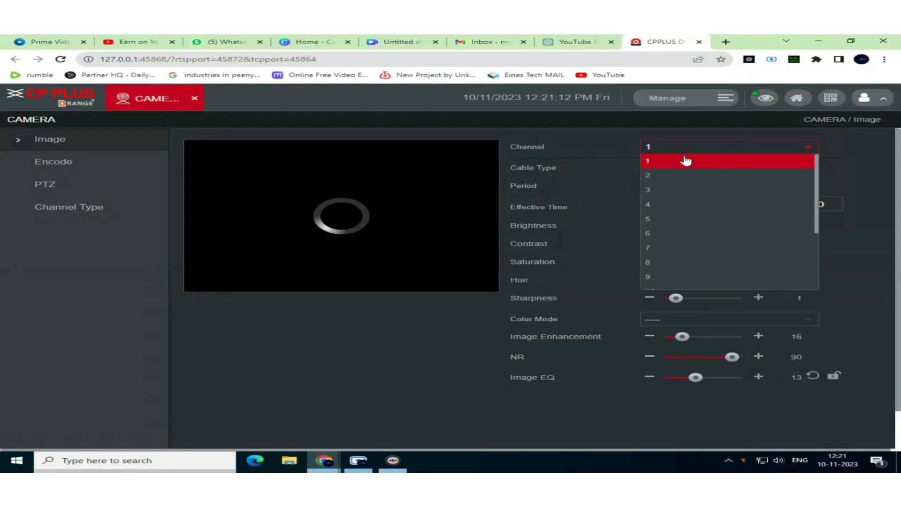
left_click(89, 209)
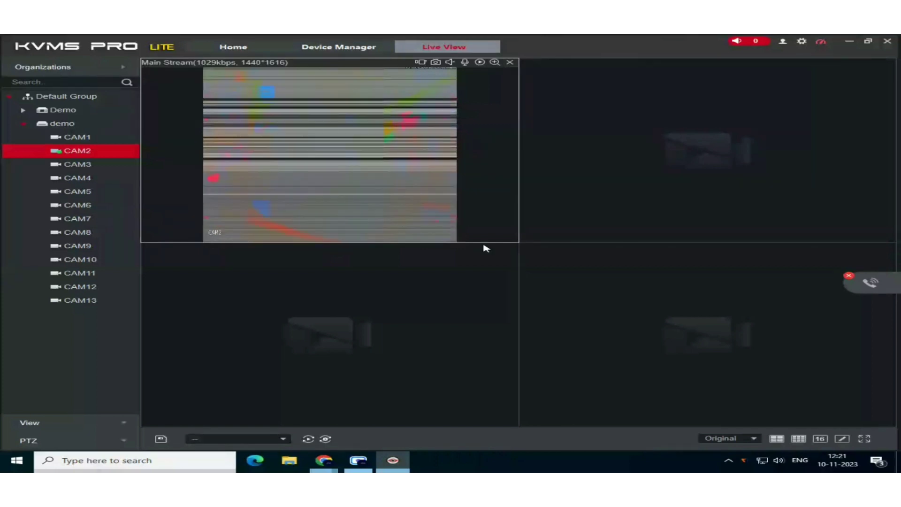
Set channel 2's camera type to HDx/AHD in the DVR web, then return to KVMS live view.
key("alt+Tab")
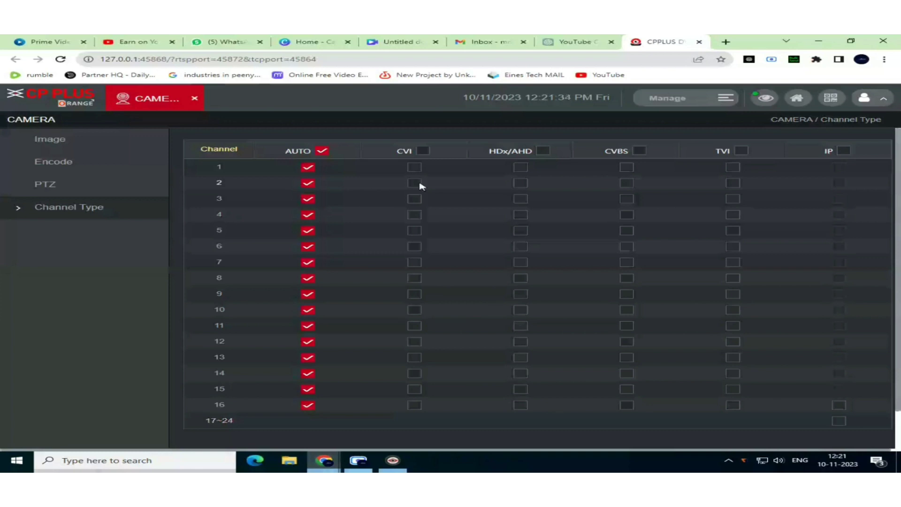
left_click(414, 183)
scroll(755, 371, "down", 1)
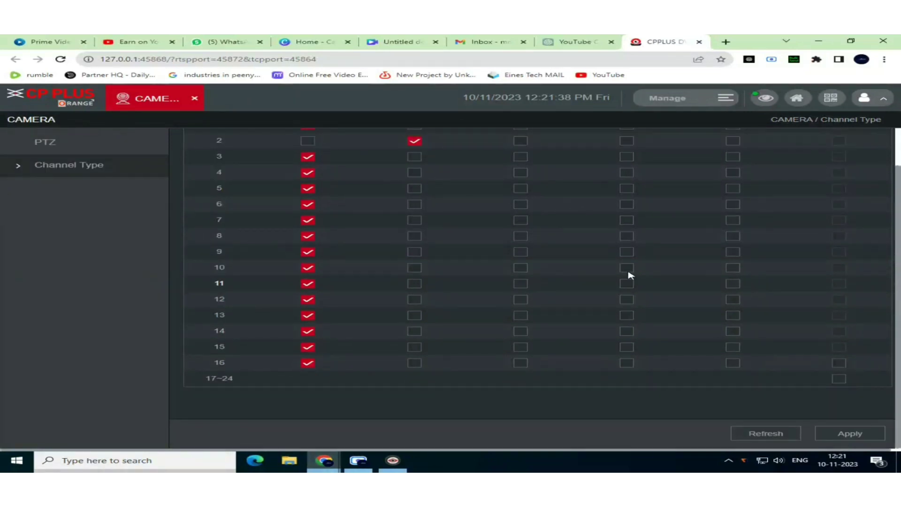
scroll(625, 267, "up", 1)
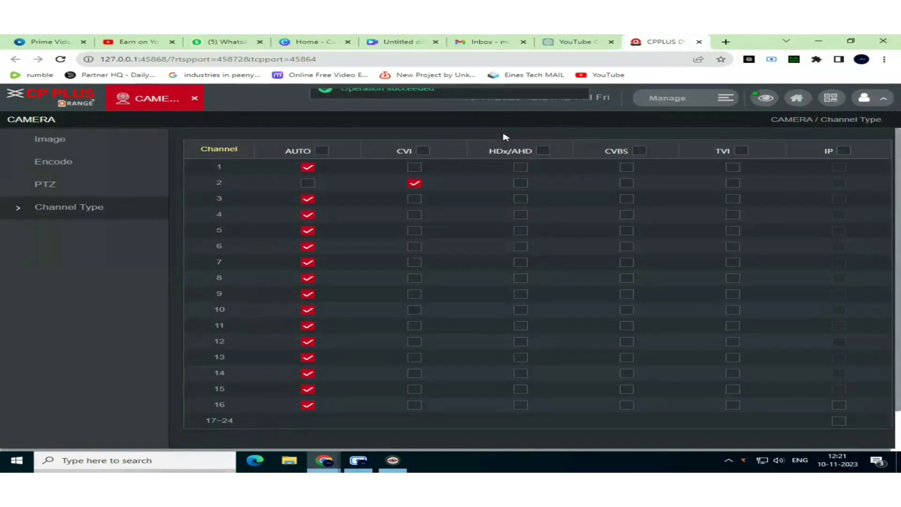
scroll(506, 137, "down", 1)
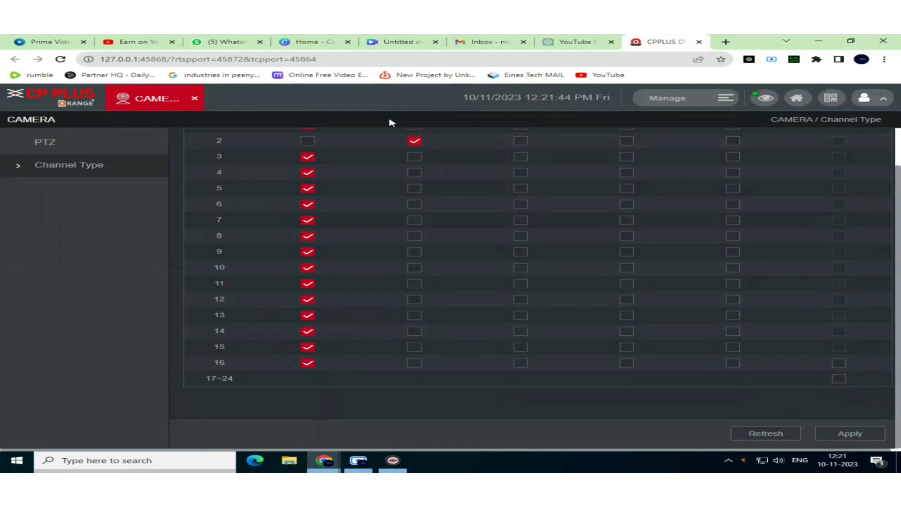
scroll(447, 140, "up", 1)
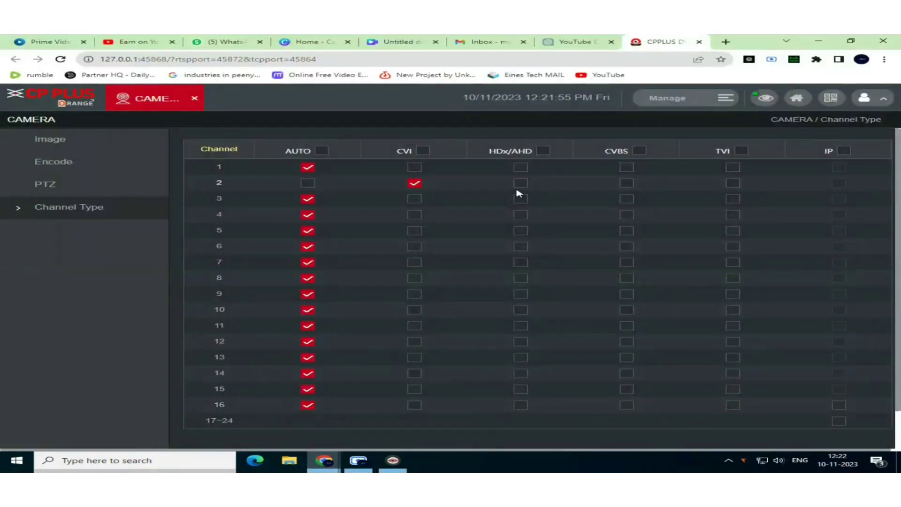
left_click(521, 183)
scroll(838, 413, "down", 1)
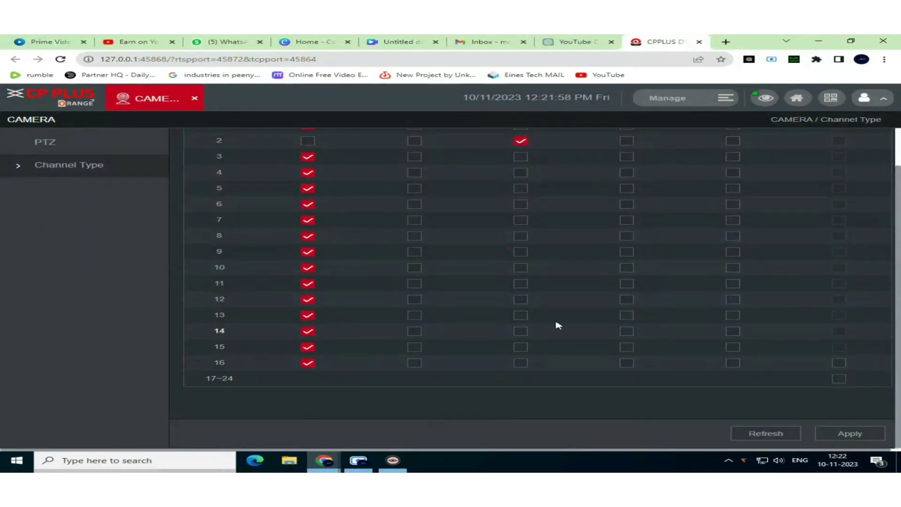
scroll(557, 323, "up", 1)
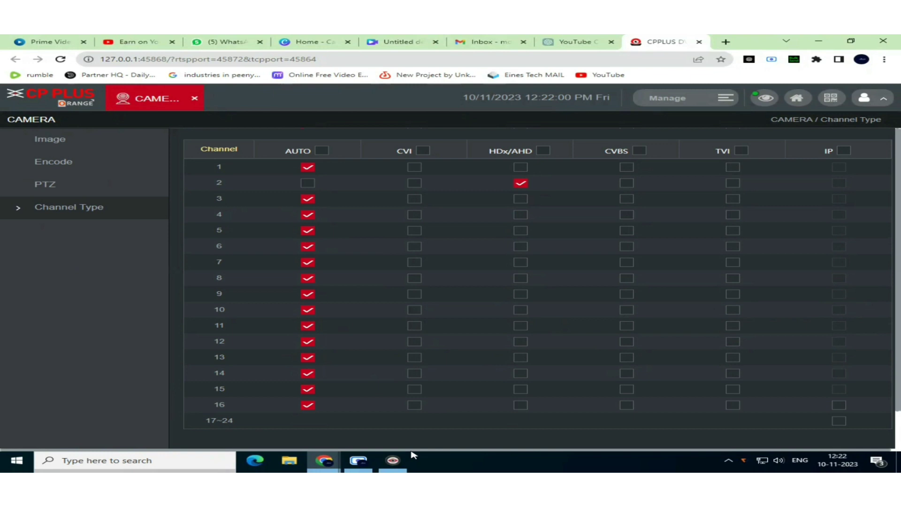
left_click(393, 460)
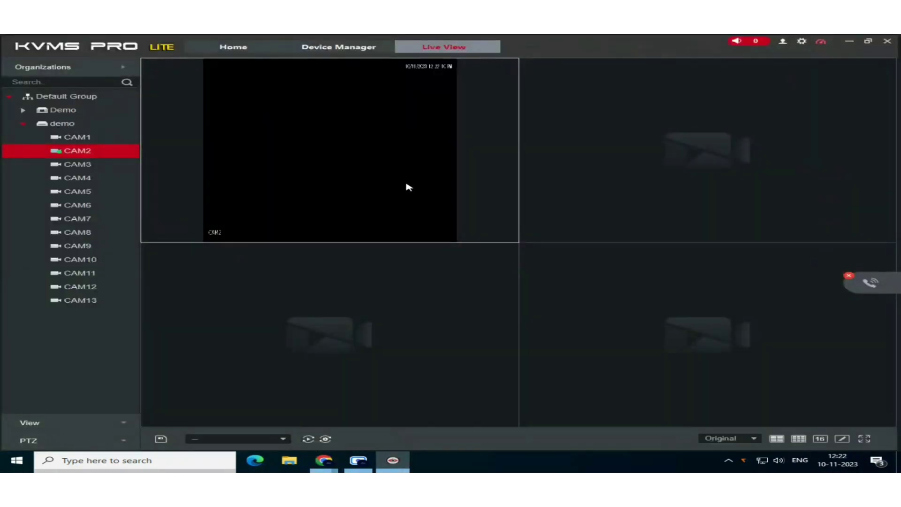
mouse_move(346, 175)
mouse_move(334, 466)
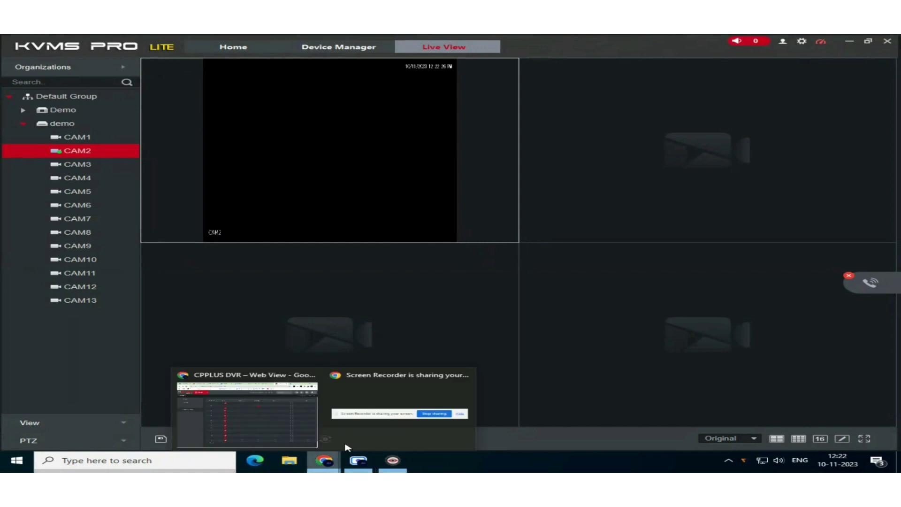
Back on the DVR's Channel Type page, set channel 2's camera type to AUTO.
left_click(252, 418)
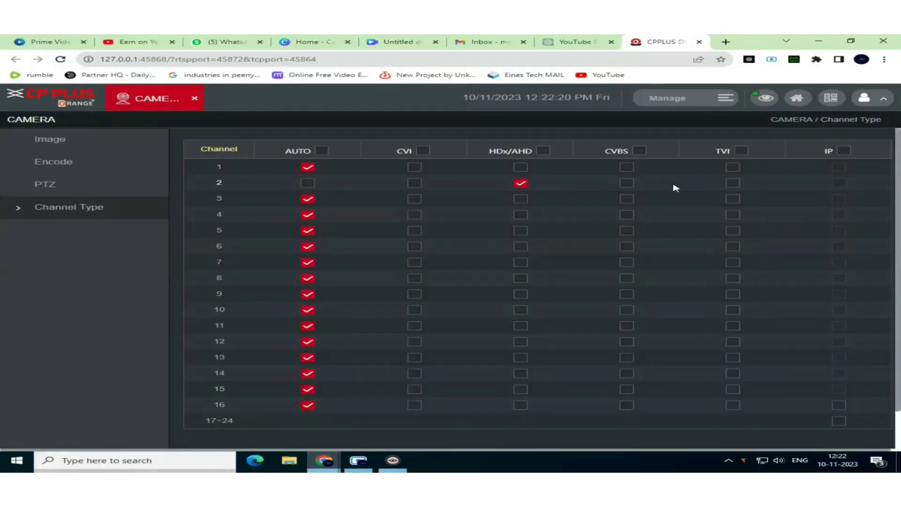
left_click(309, 184)
scroll(869, 413, "down", 1)
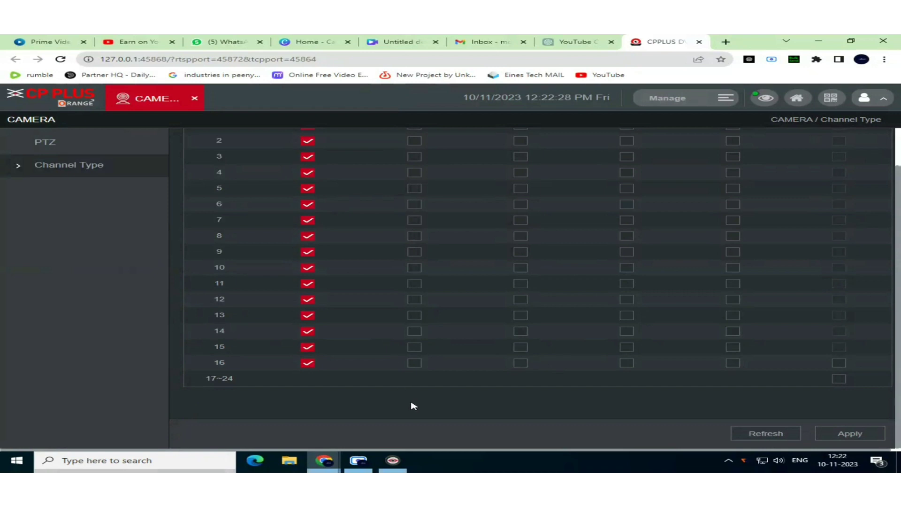
mouse_move(397, 467)
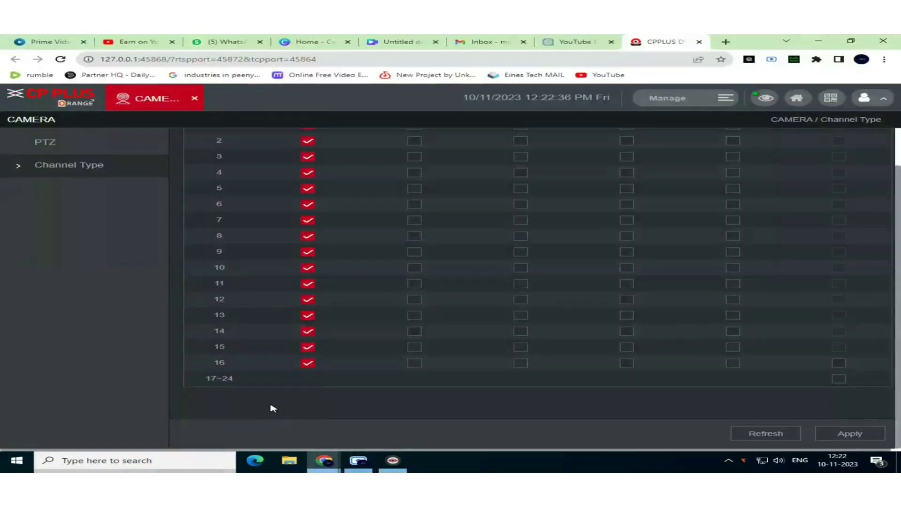
scroll(657, 244, "up", 2)
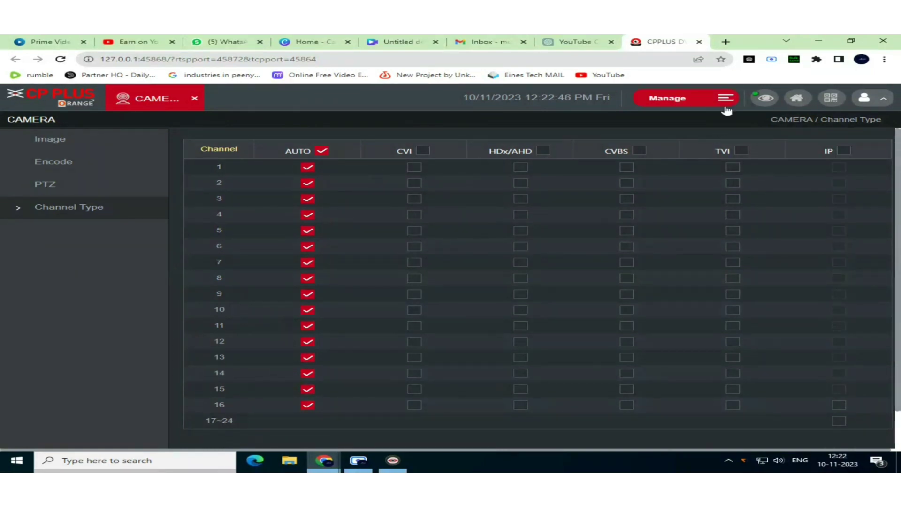
Under Info > System Maintain > Upgrade, check the server and upgrade to V4.001.00AT002.0.
left_click(797, 98)
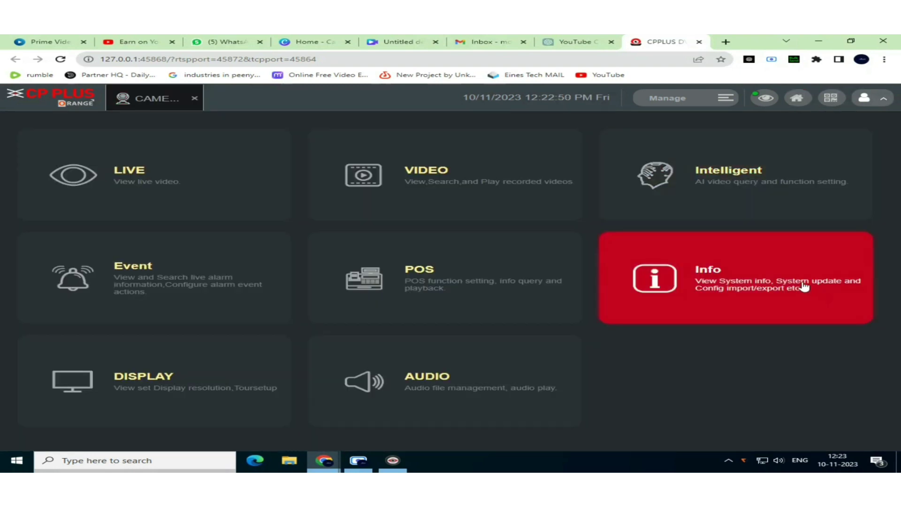
left_click(804, 287)
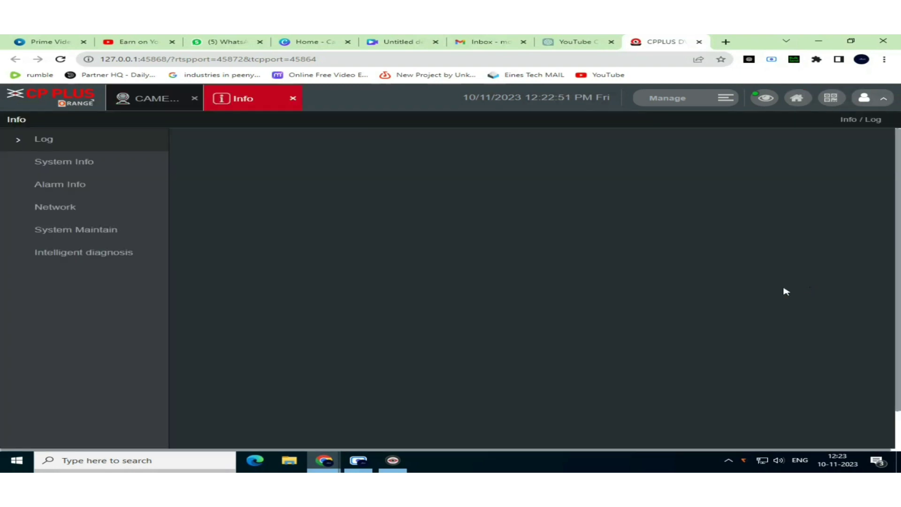
left_click(112, 233)
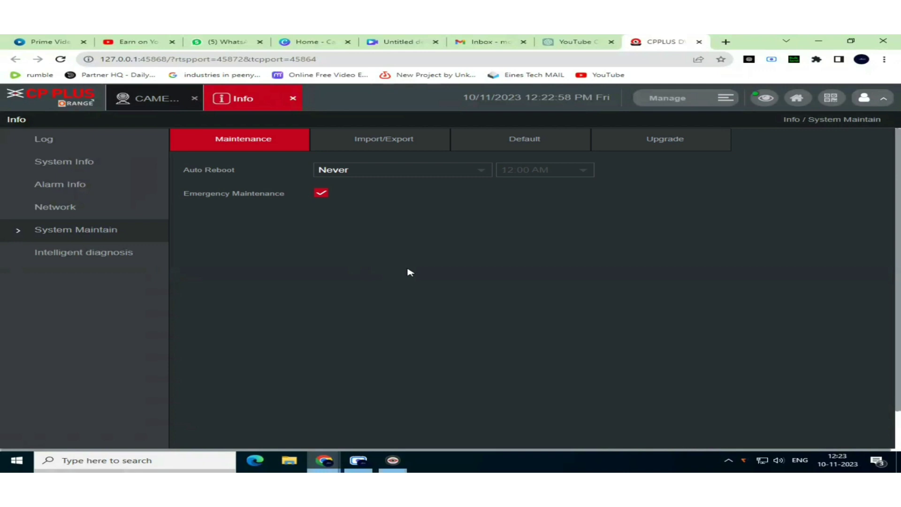
left_click(651, 138)
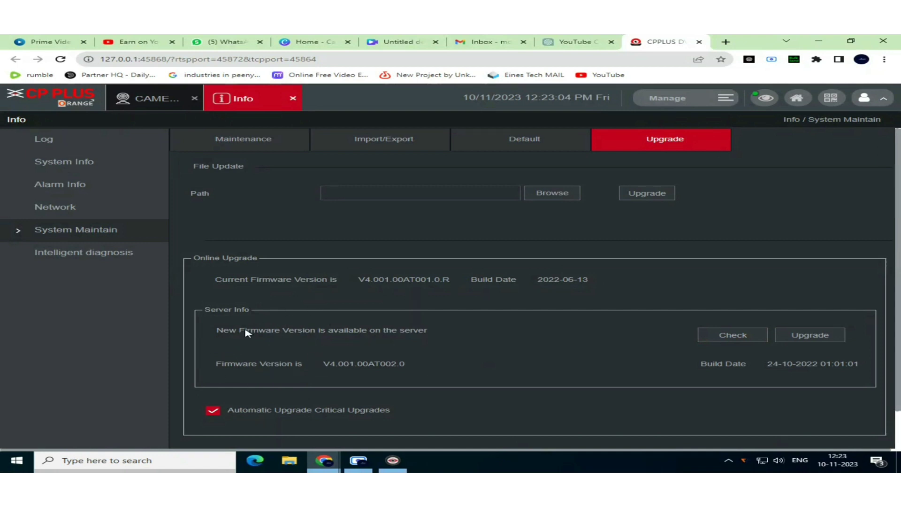
left_click_drag(273, 330, 519, 332)
left_click(709, 334)
left_click(793, 334)
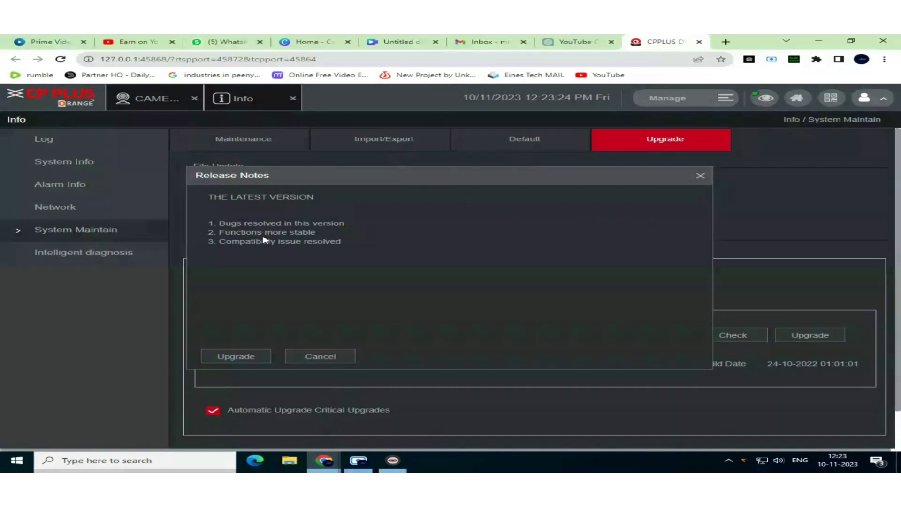
Review the V4.001.00AT002.0 release notes and proceed with the upgrade.
left_click_drag(266, 235, 202, 227)
left_click(359, 252)
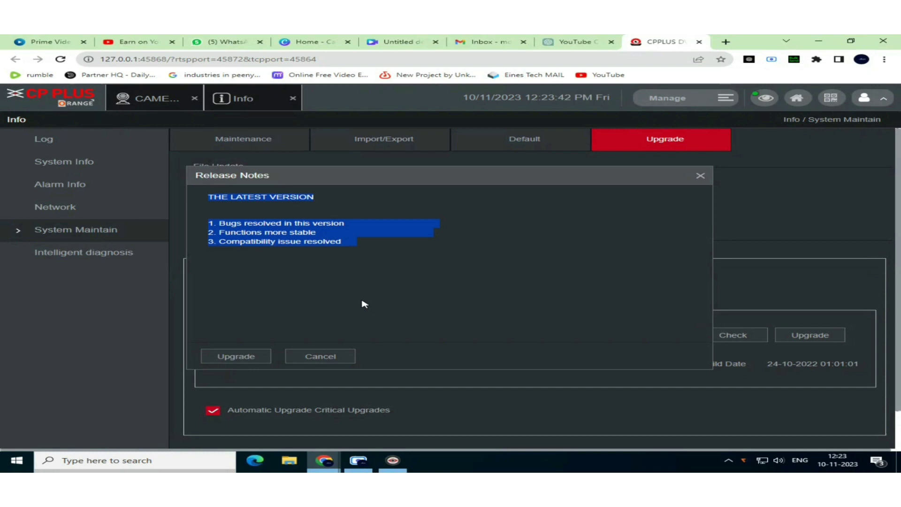
left_click(236, 359)
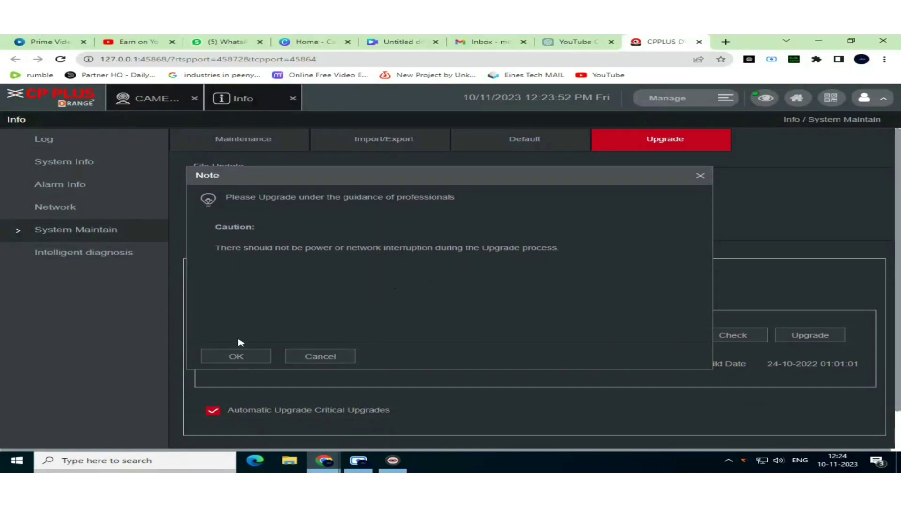
Accept the power and network interruption caution to begin the online firmware upgrade.
left_click(236, 356)
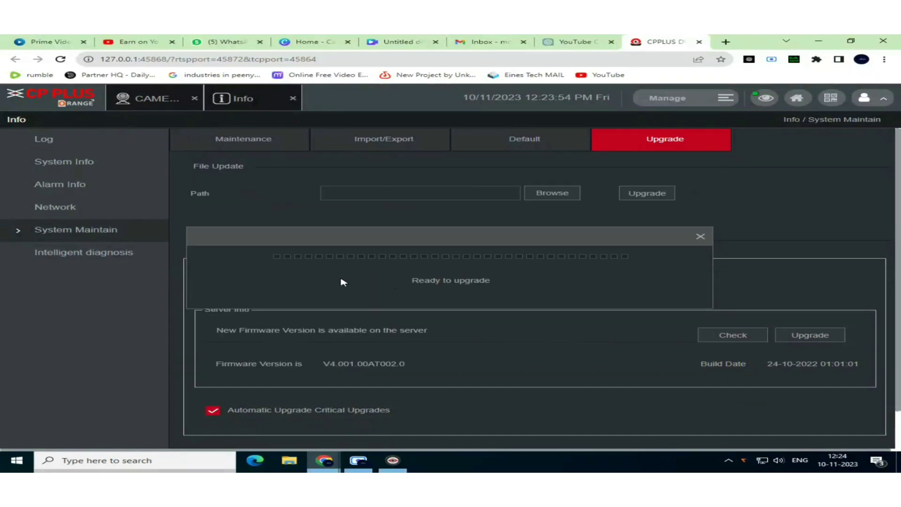